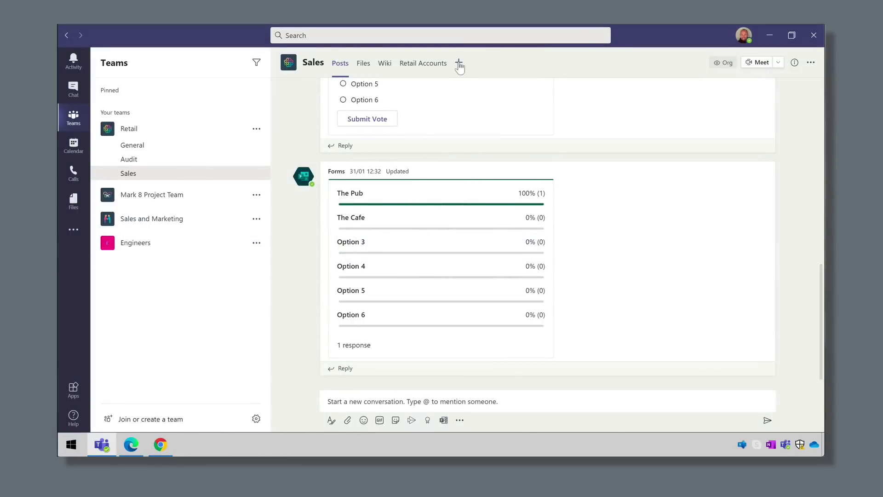
Step: Add a Lists tab to the Sales channel that shows the team's existing Stores list
click(458, 64)
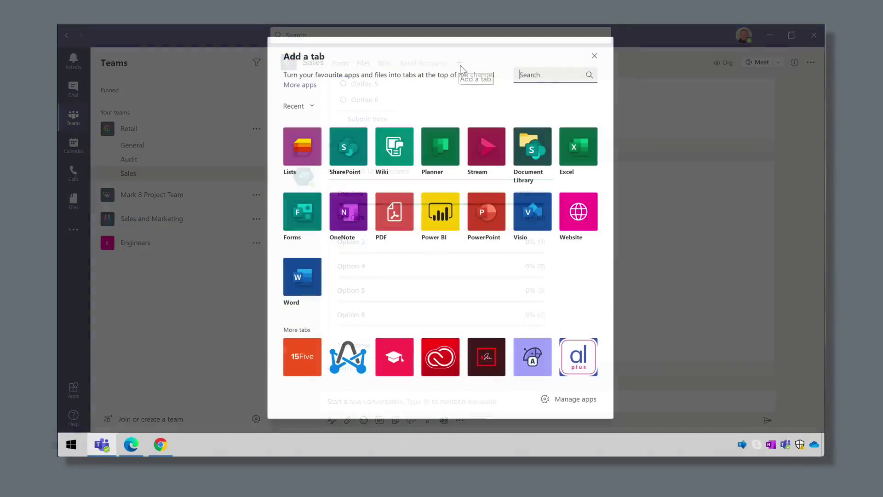
click(306, 154)
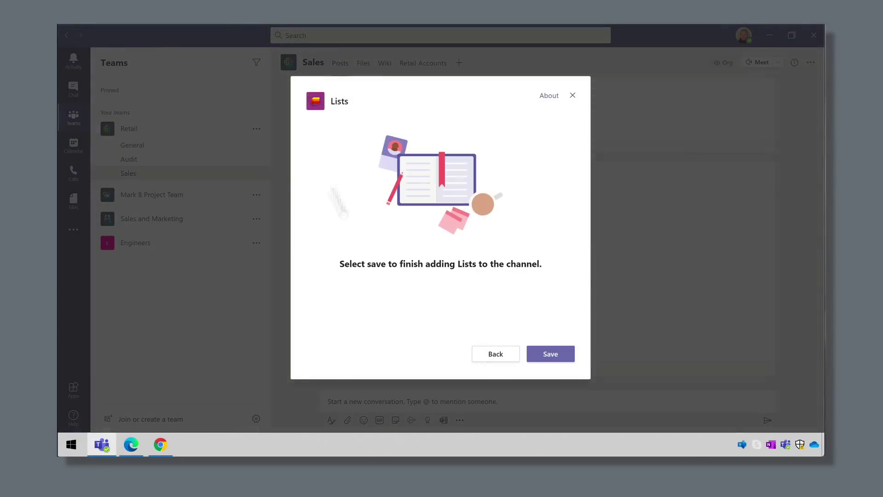
click(556, 359)
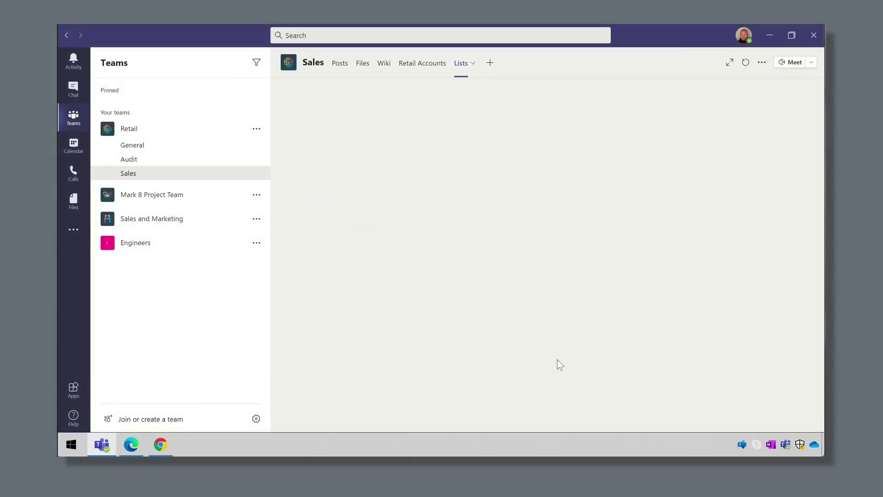
click(523, 346)
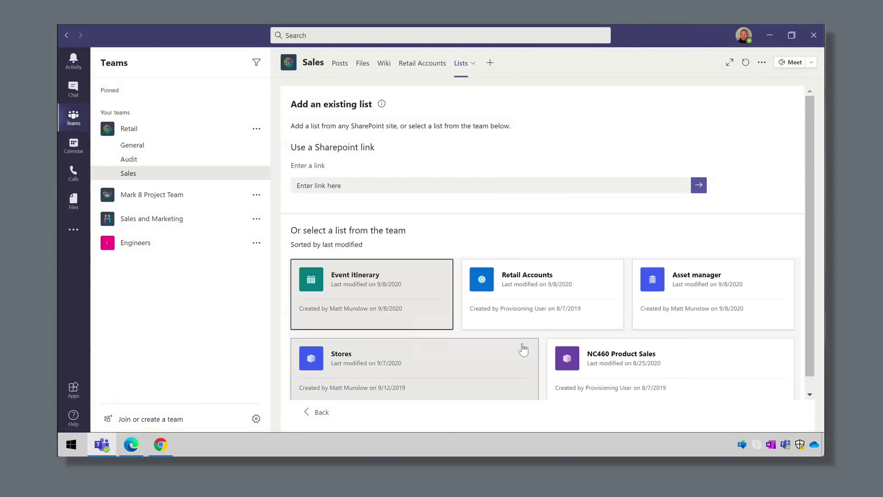
click(432, 370)
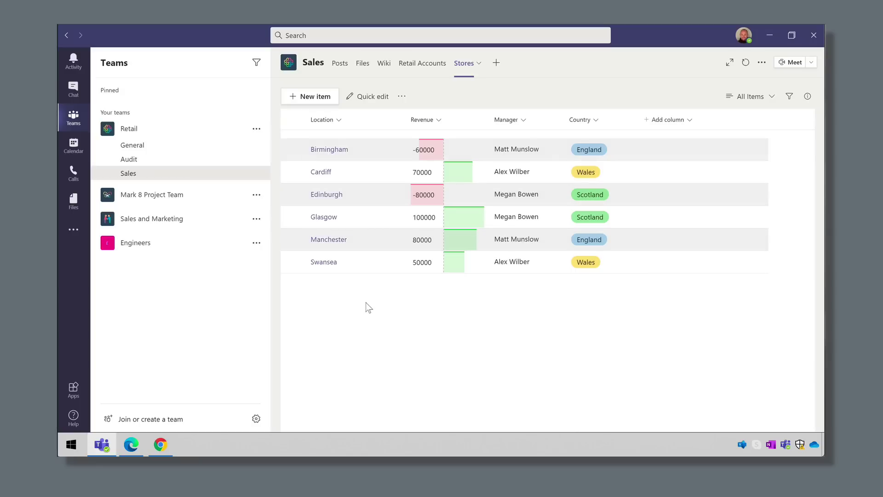
Step: Examine the formatting and filtering options of the Revenue column in the Stores list
click(436, 121)
mouse_move(455, 215)
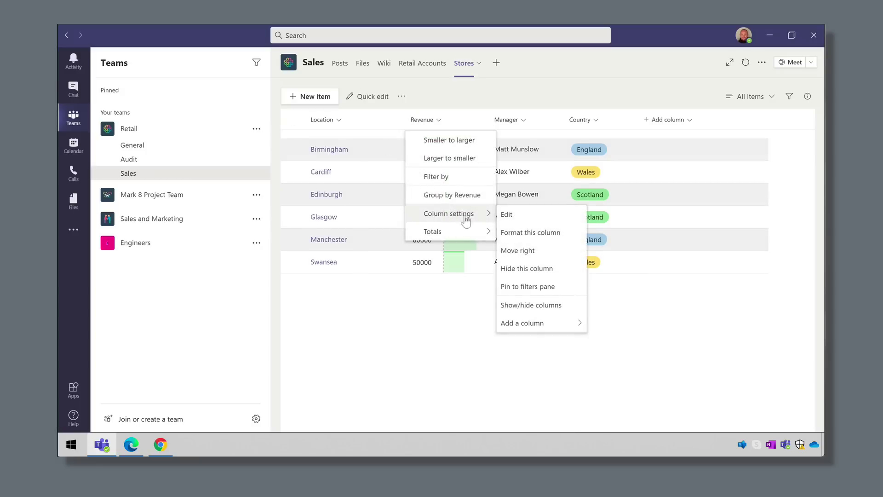
click(528, 234)
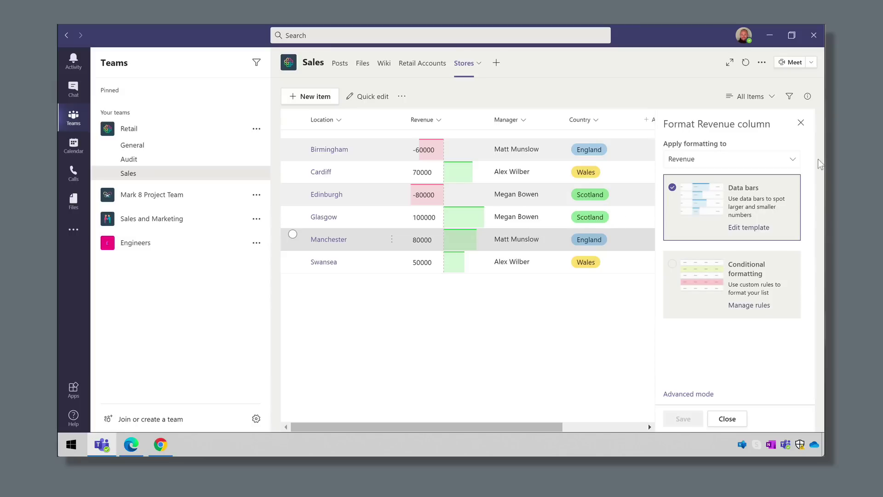
click(800, 123)
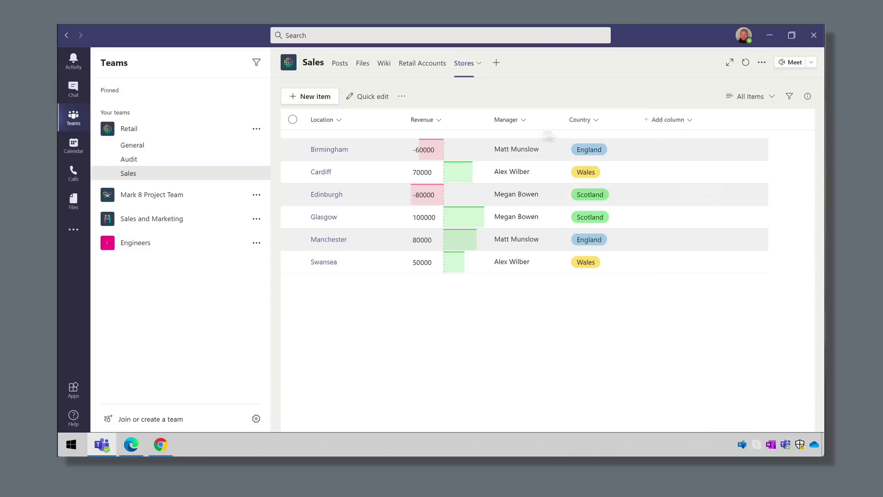
click(440, 120)
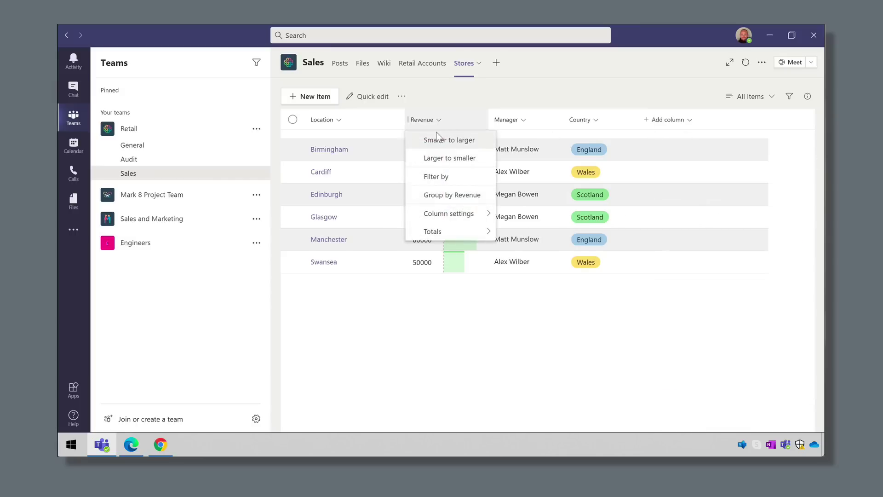
click(437, 181)
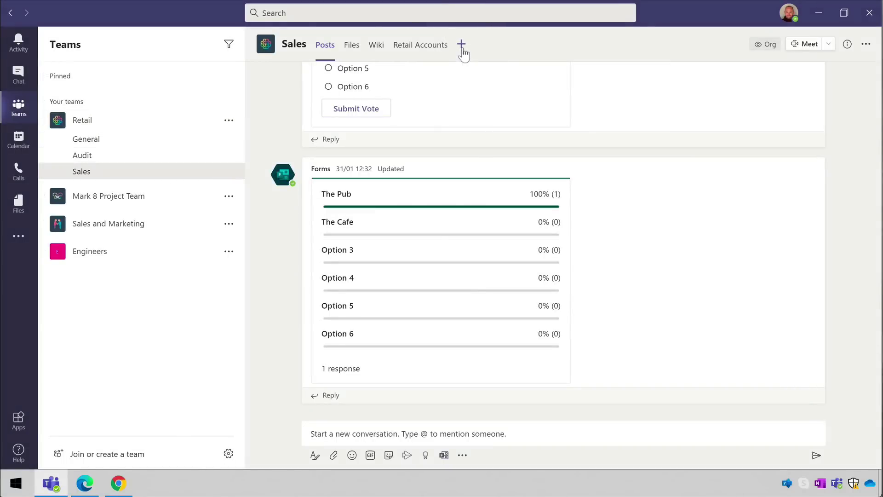
Step: Search the available tab apps for "lists" and add a Lists tab to the Sales channel
click(461, 48)
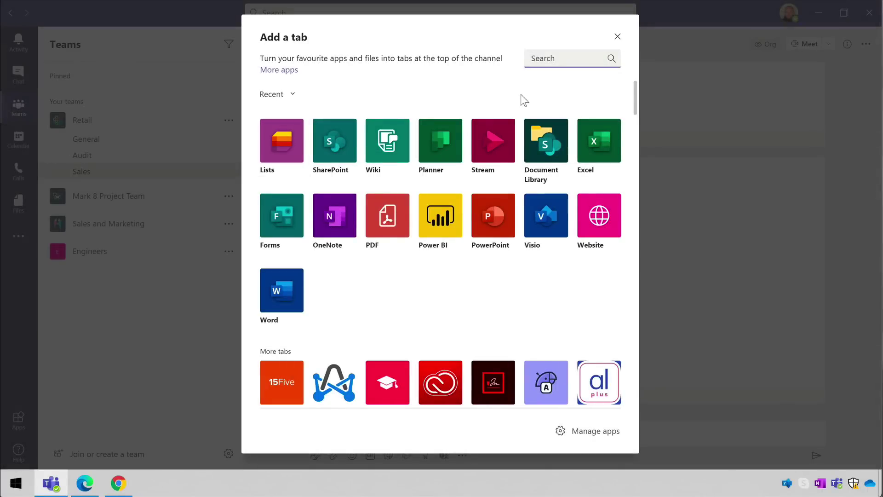
text(lists)
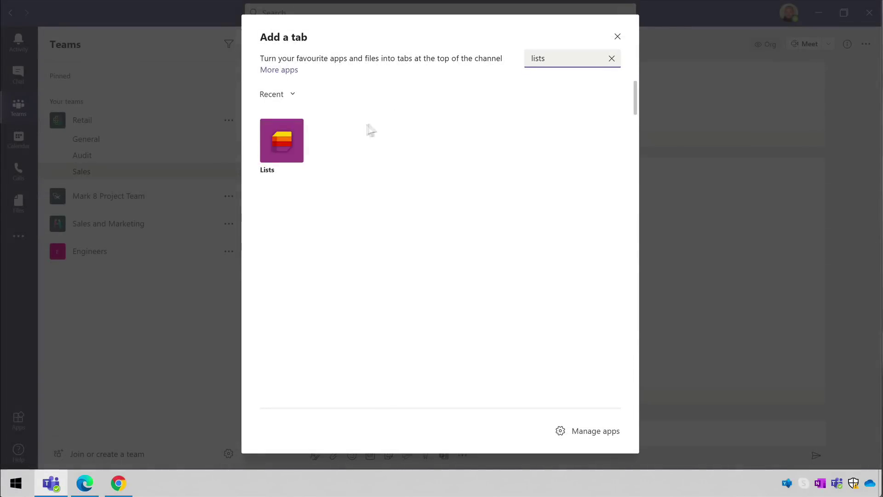
click(277, 149)
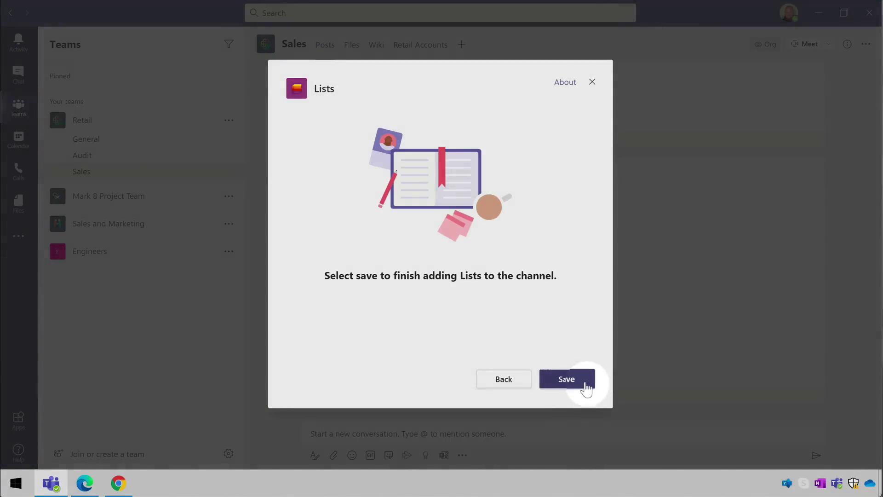
click(587, 387)
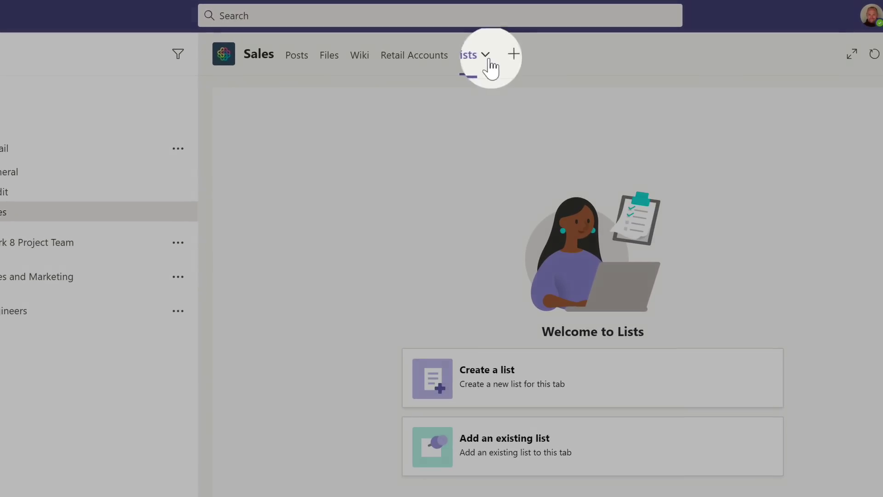
click(486, 57)
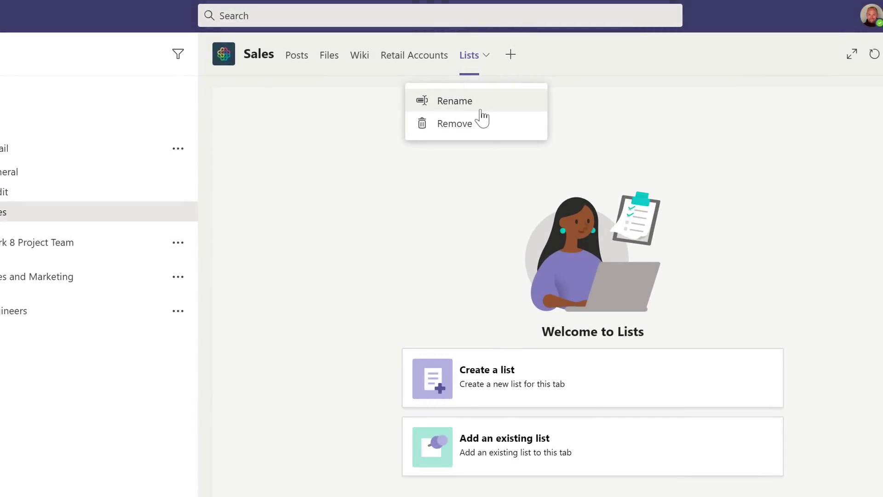
click(375, 207)
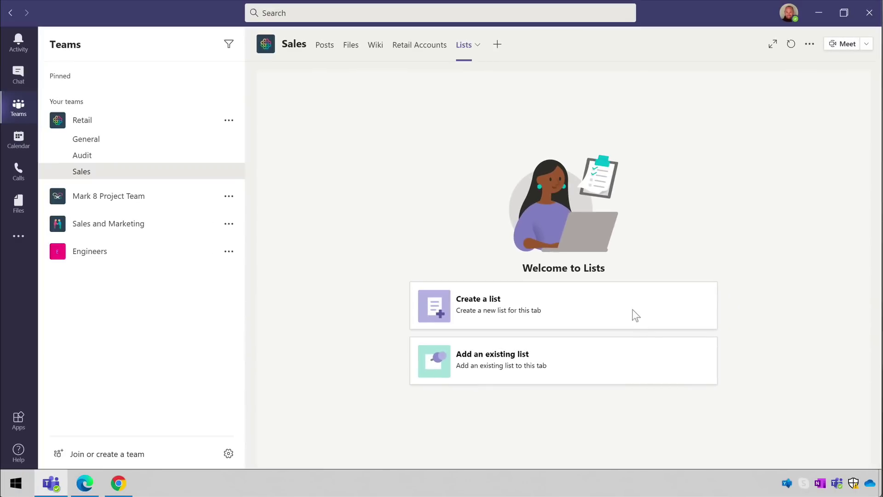
Step: Create a new list in the tab from the Event itinerary template, keeping its default name, colour and icon
click(628, 309)
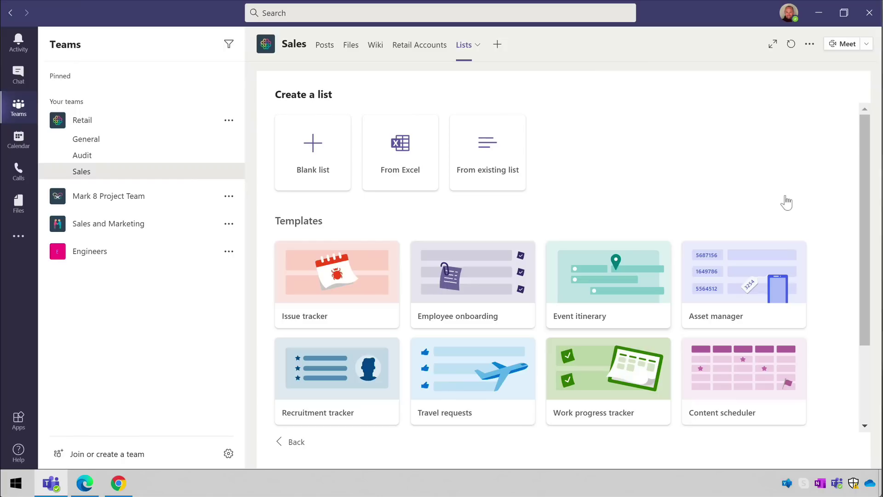
click(620, 276)
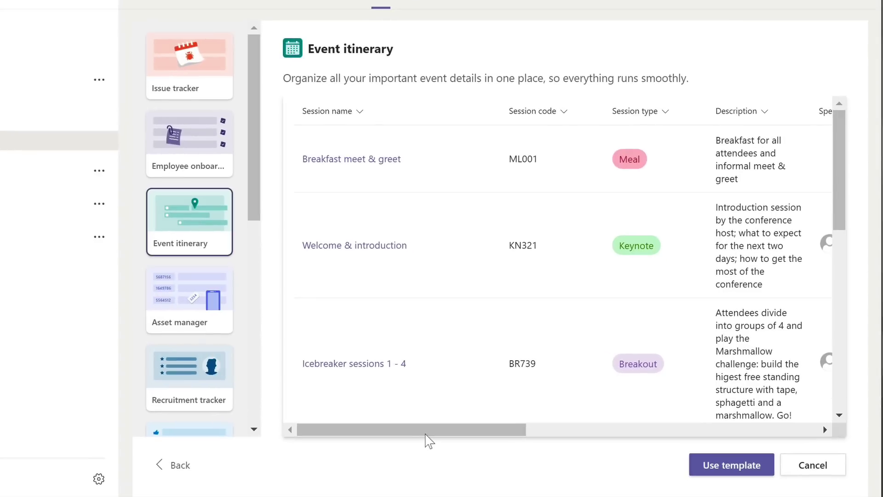
drag(441, 433, 404, 445)
mouse_move(837, 170)
mouse_down()
mouse_move(840, 256)
mouse_move(840, 168)
mouse_up()
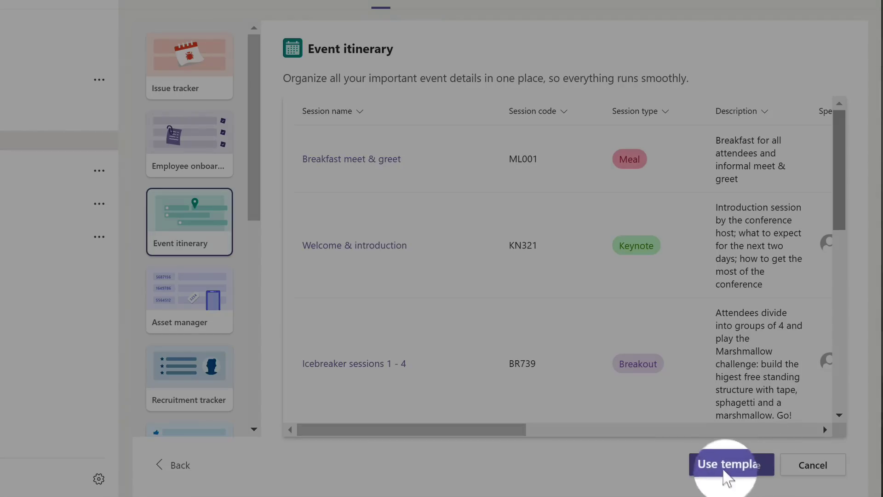
click(724, 467)
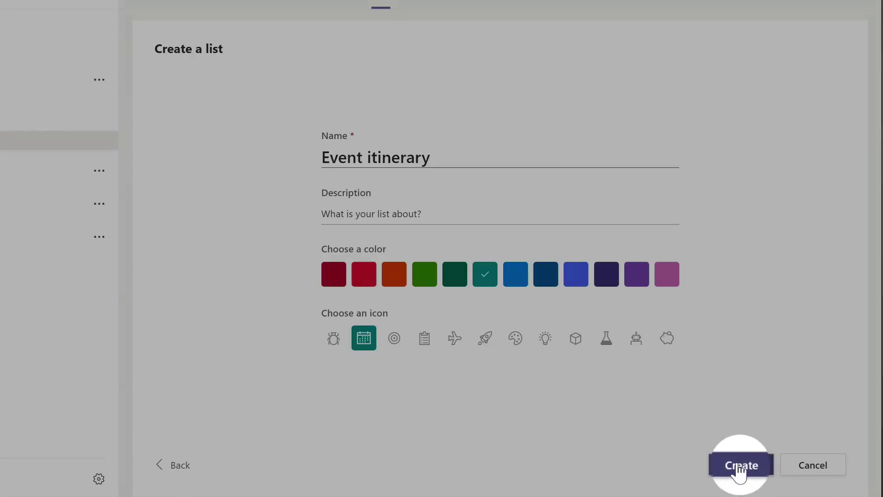
click(736, 467)
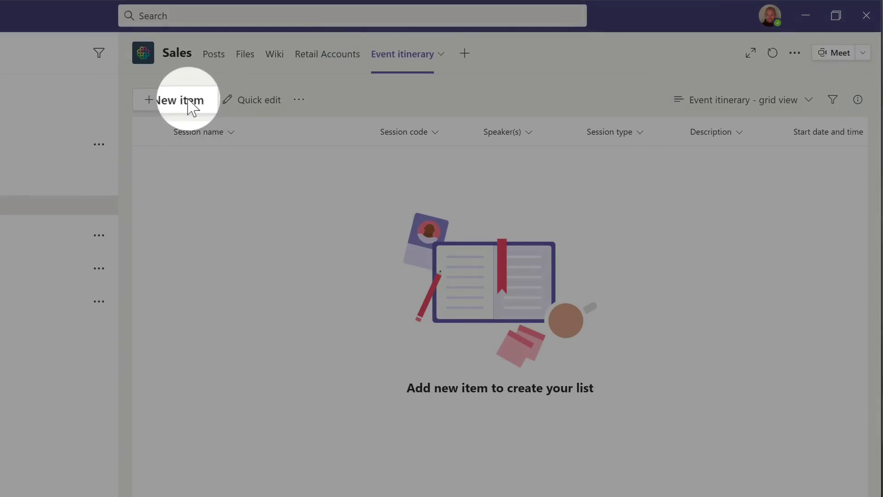
Step: Look at the new item form and the rename dialog of the Event itinerary tab without changing anything
click(189, 105)
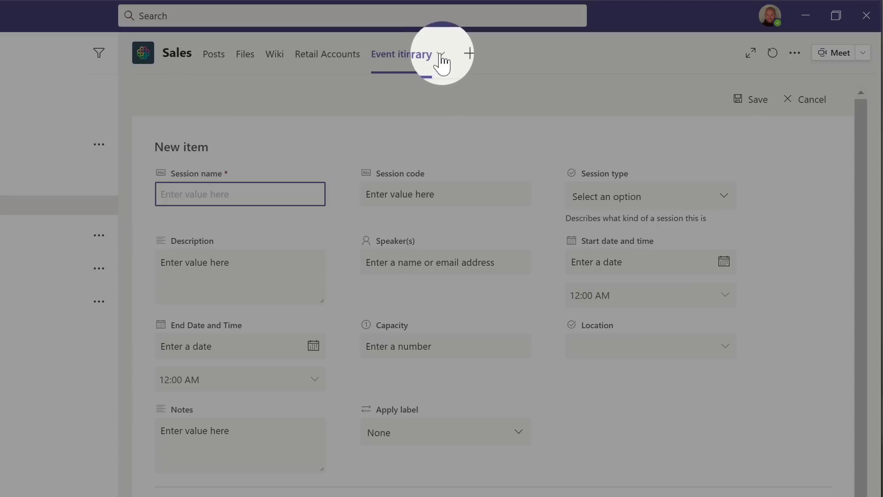
click(441, 57)
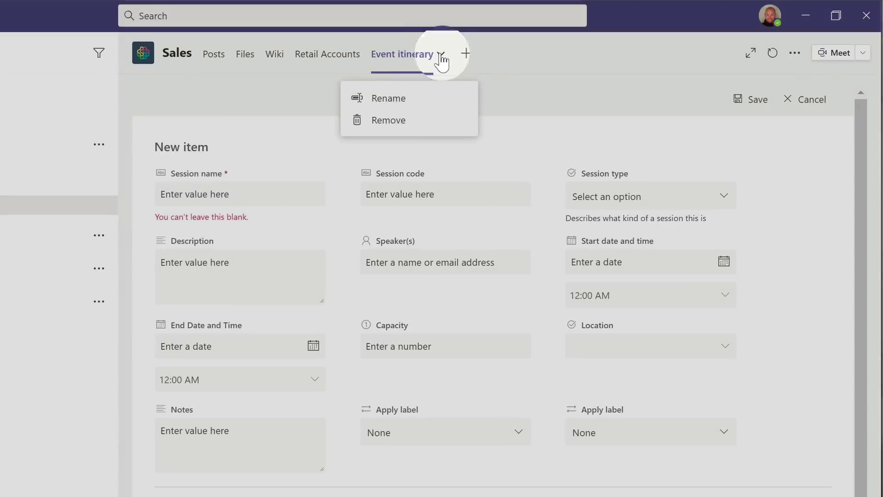
click(419, 103)
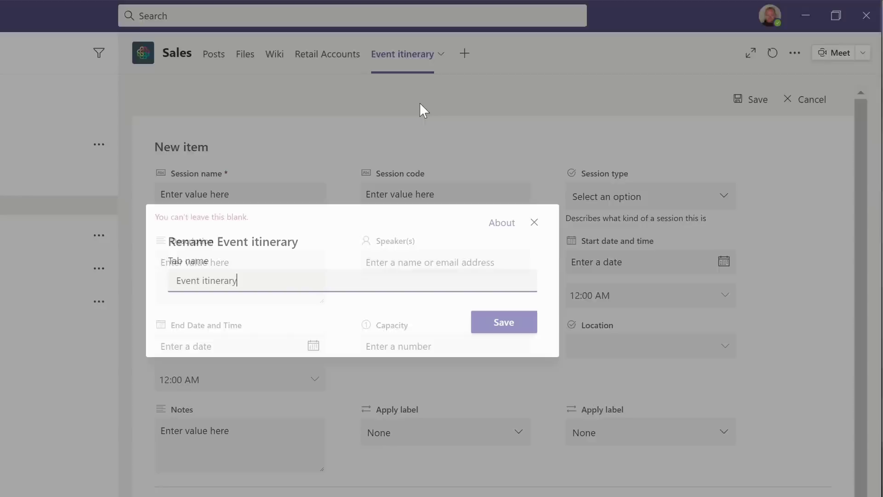
click(534, 224)
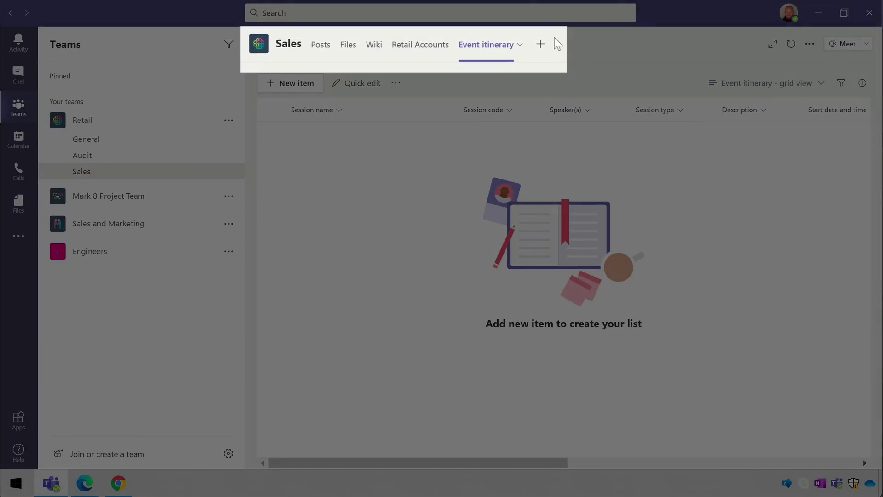
Step: Add another Lists tab to the Sales channel and choose to add an existing list to it
click(540, 43)
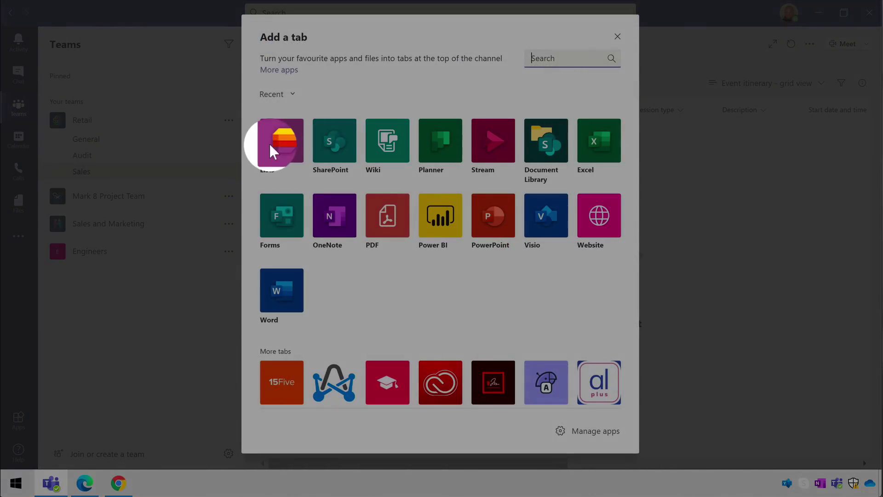
click(269, 143)
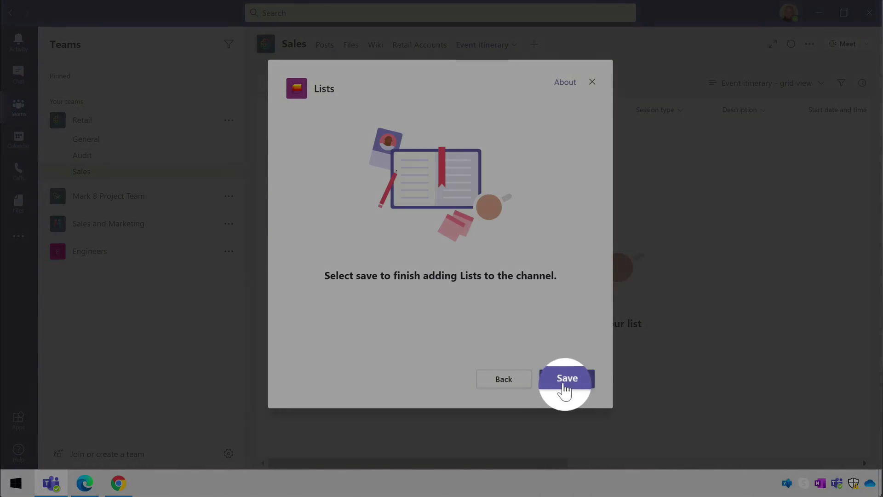
click(564, 385)
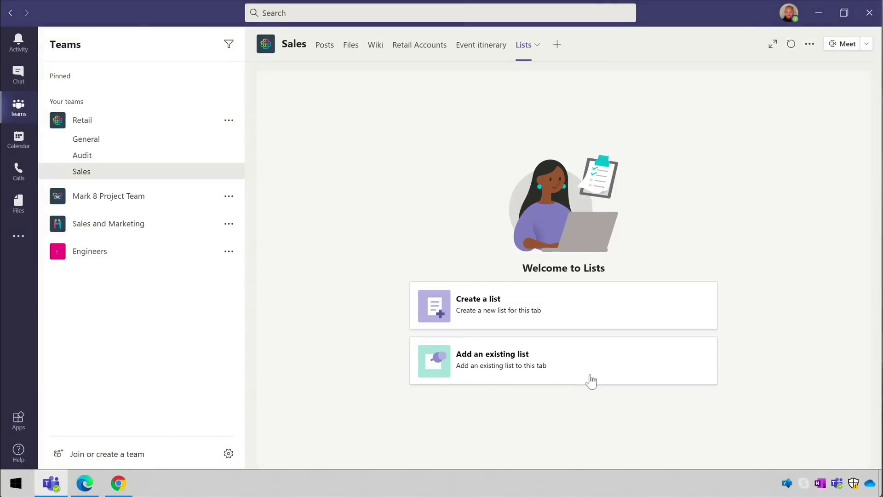
click(569, 359)
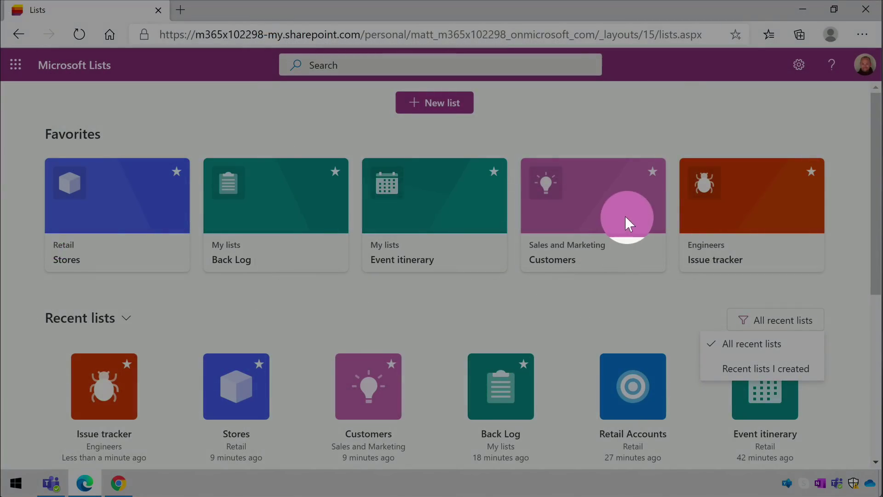
Step: Copy the link of the Sales and Marketing Customers list from Microsoft Lists in Edge and add that list to the Teams tab with it
click(625, 215)
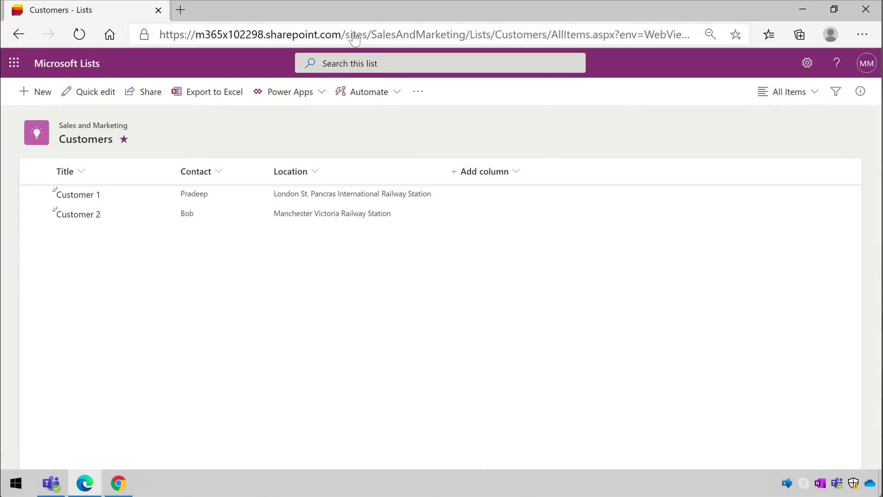
click(355, 33)
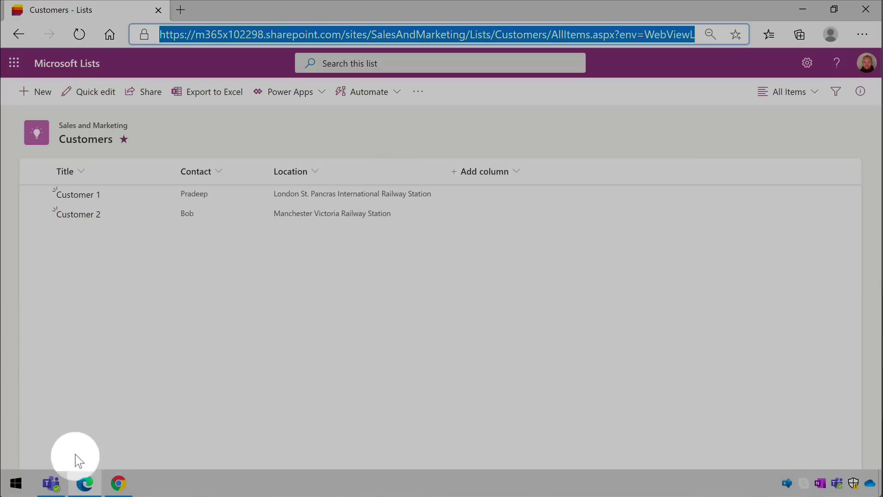
click(52, 483)
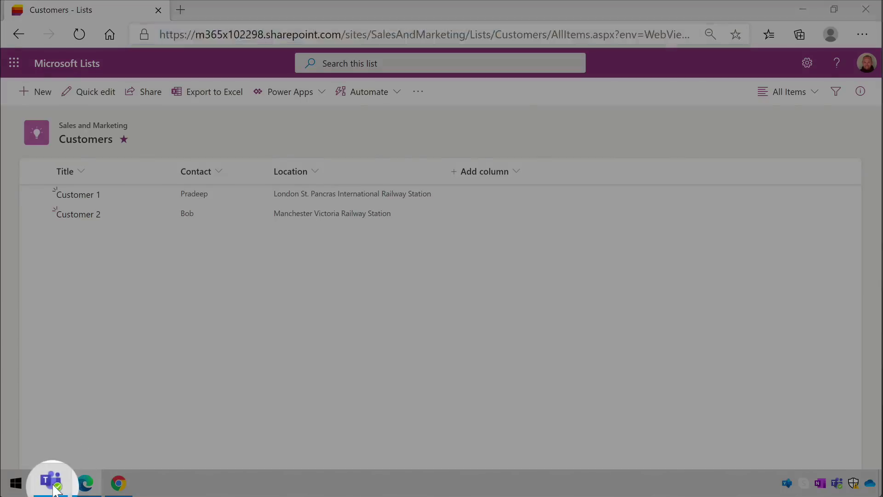
click(299, 188)
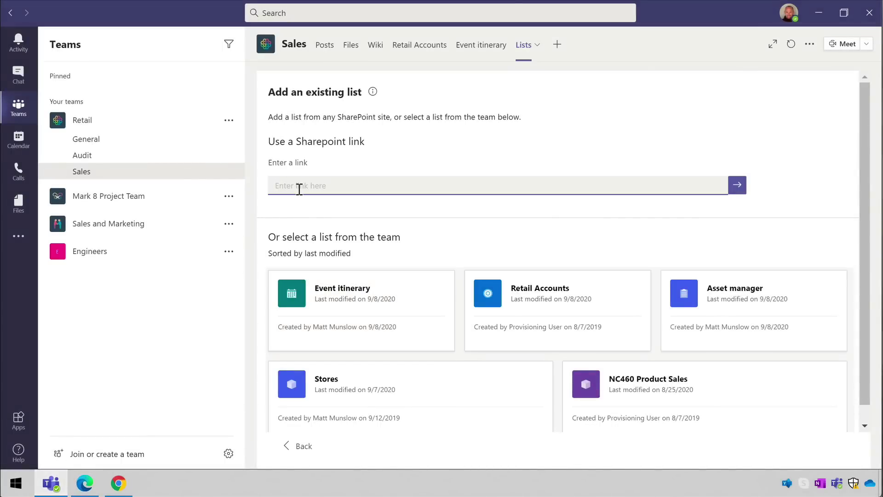
text(https://m365x102298.sharepoint.com/sites/SalesAndMarketing/Lists/Customers/AllItems.aspx?env=WebViewList)
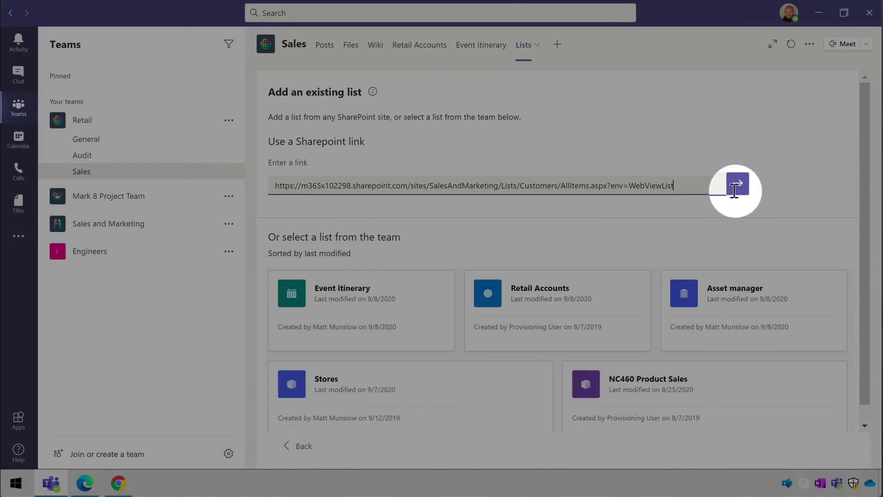
click(736, 185)
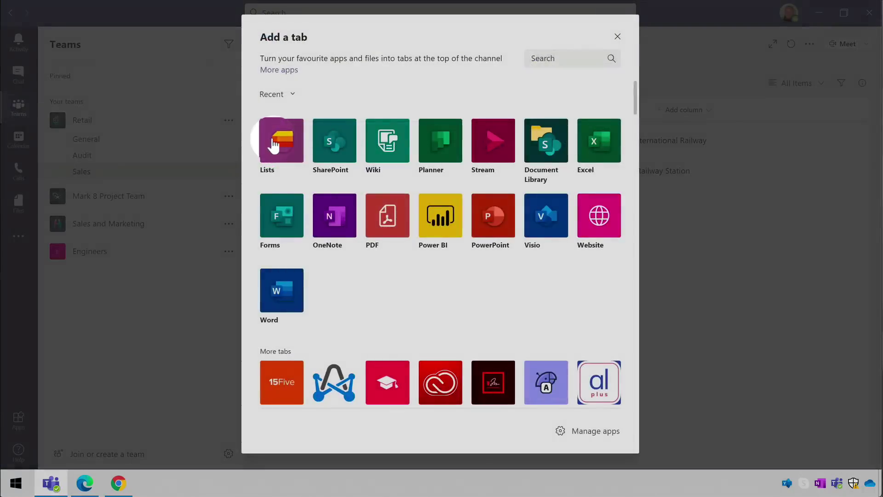
Step: Add another Lists tab to the Sales channel and fill it with the team's existing Stores list
click(272, 140)
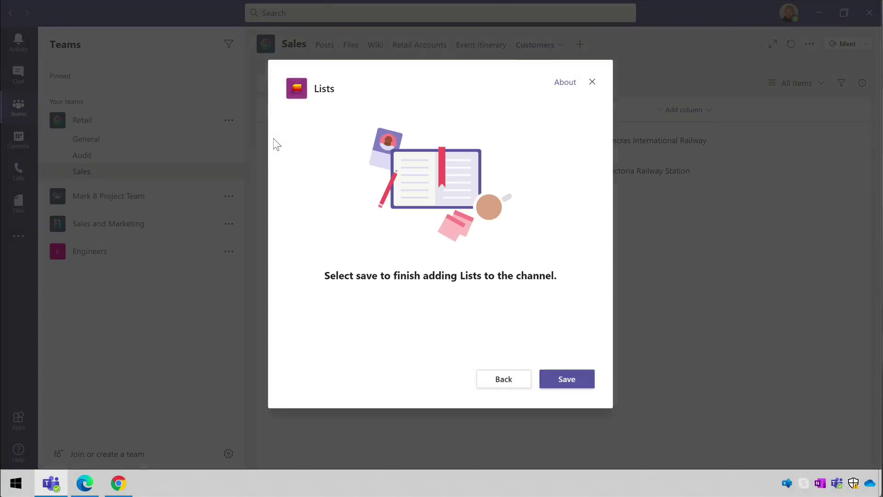
click(572, 377)
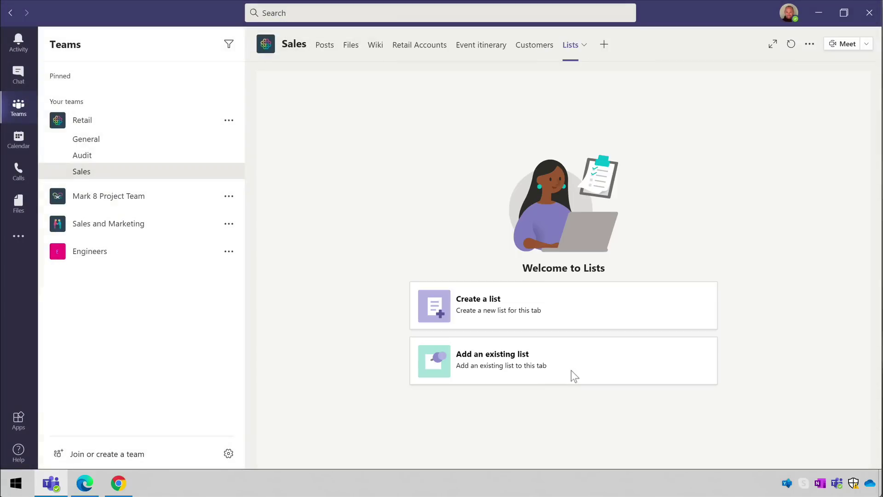
click(571, 371)
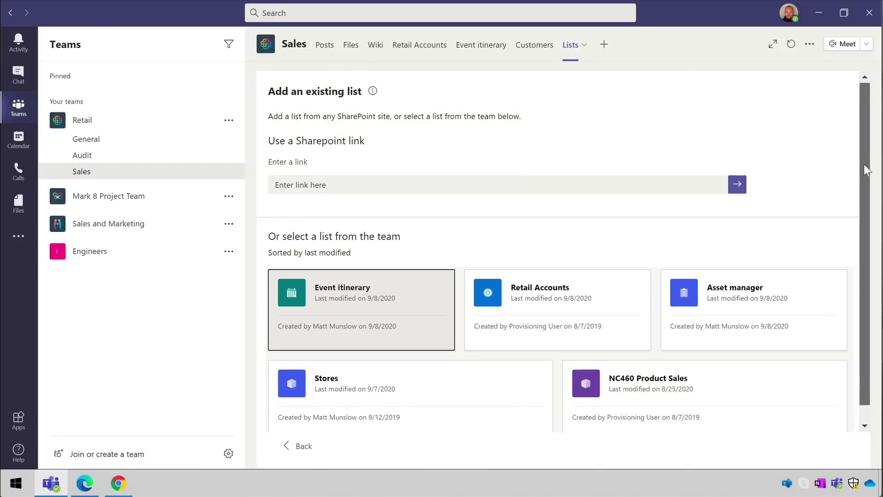
scroll(863, 212, down, 1)
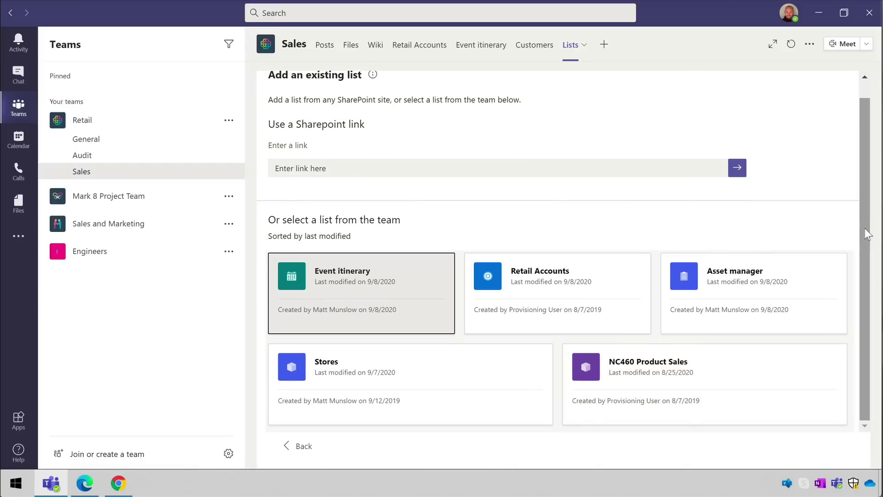
click(416, 369)
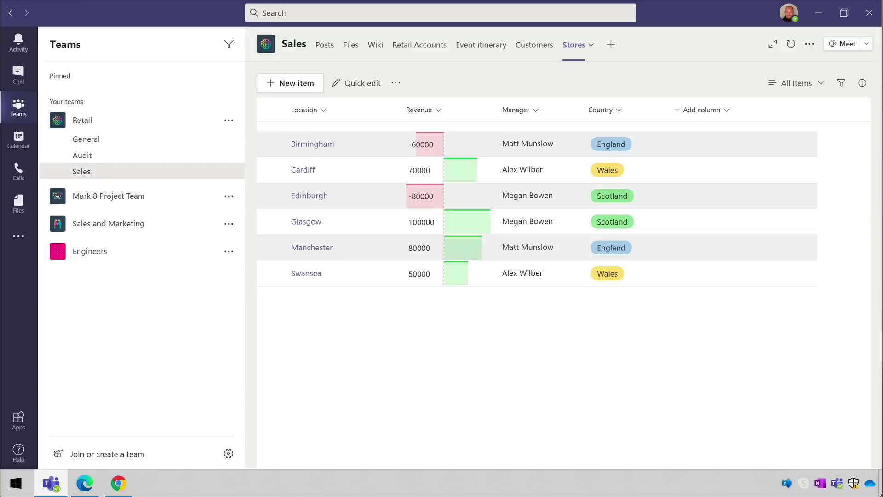
Step: Remove the Event itinerary tab from the Sales channel
click(506, 52)
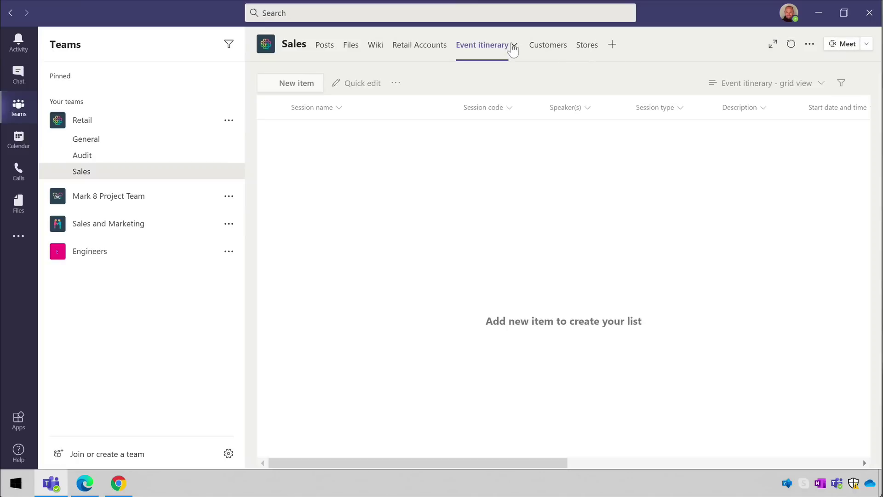
click(513, 45)
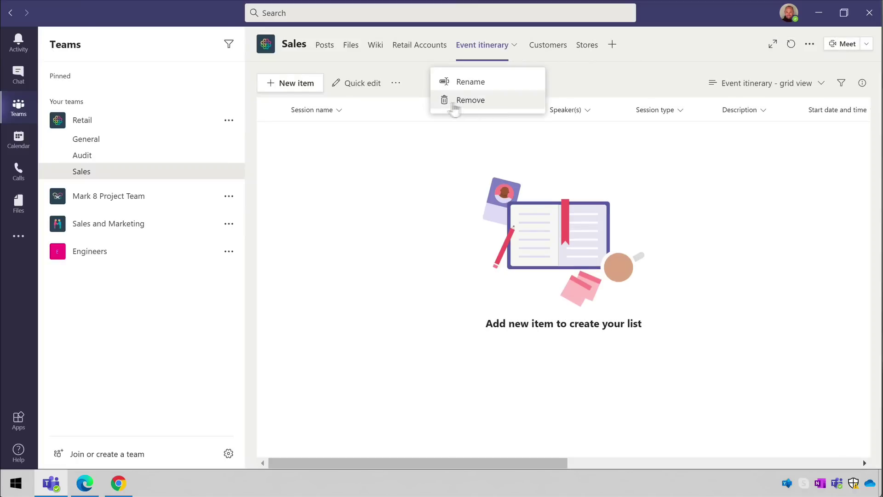
click(486, 102)
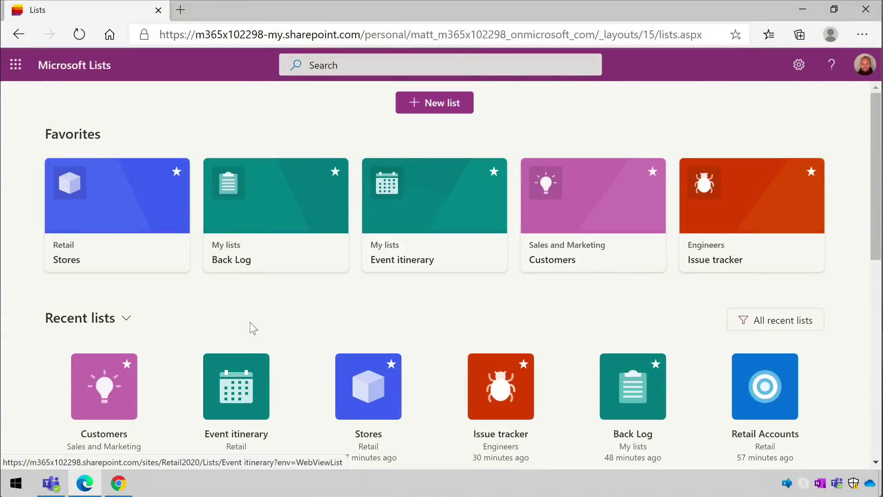
Step: Copy the link of the personal Back Log list from Microsoft Lists in Edge and try to add that list to the Teams tab
click(284, 221)
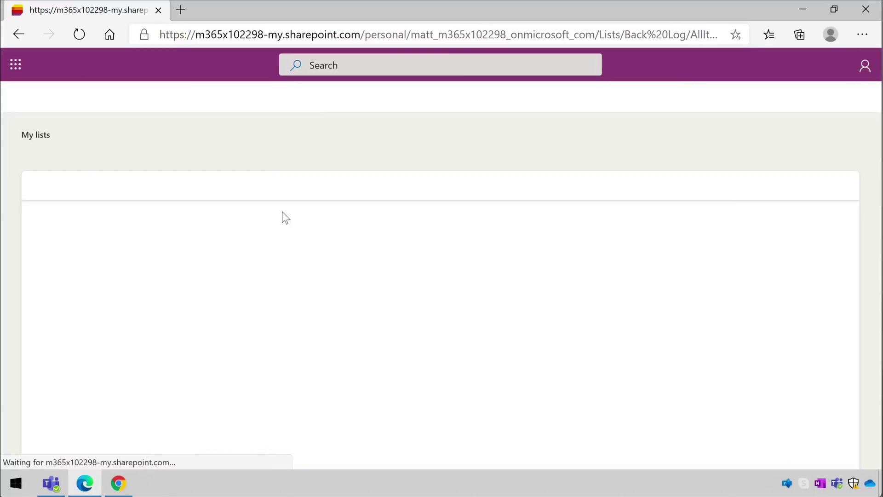
click(249, 41)
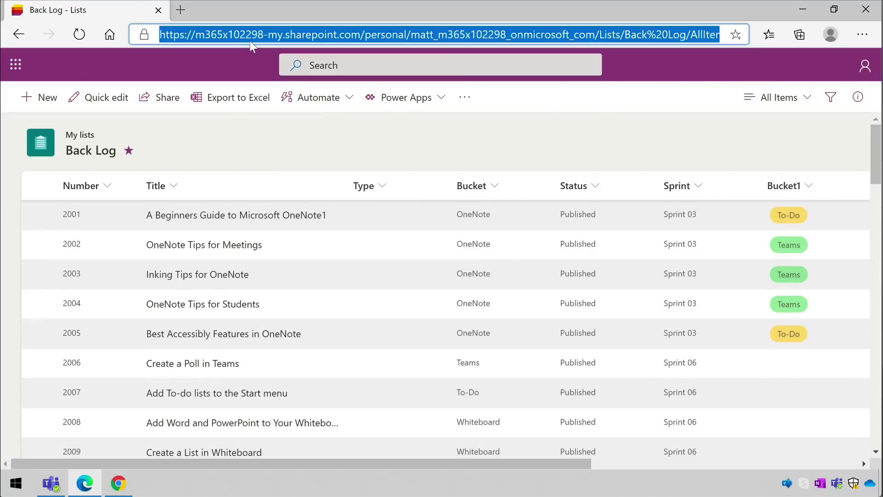
key(alt+Tab)
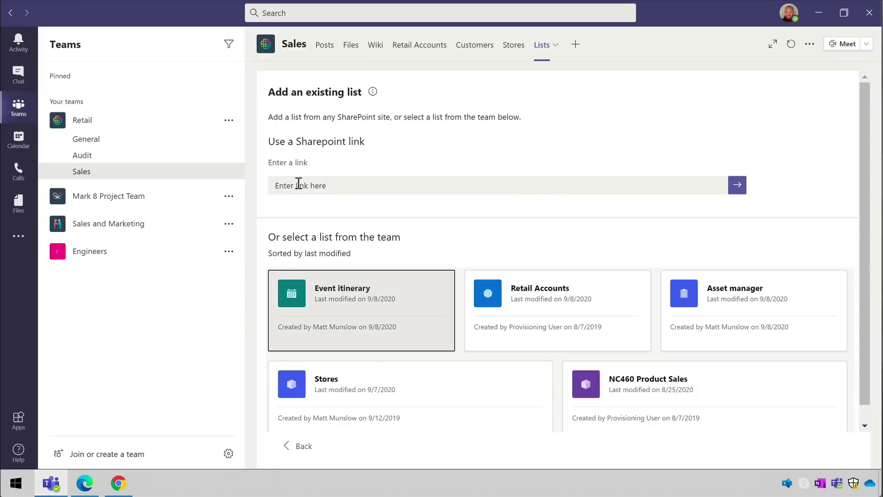
click(302, 186)
text(https://m365x162298-my.sharepoint.com/personal/matt_m365x162298_onmicrosoft_com/Lists/Back%20Log/AllItems.aspx?env=WebViewList)
click(736, 185)
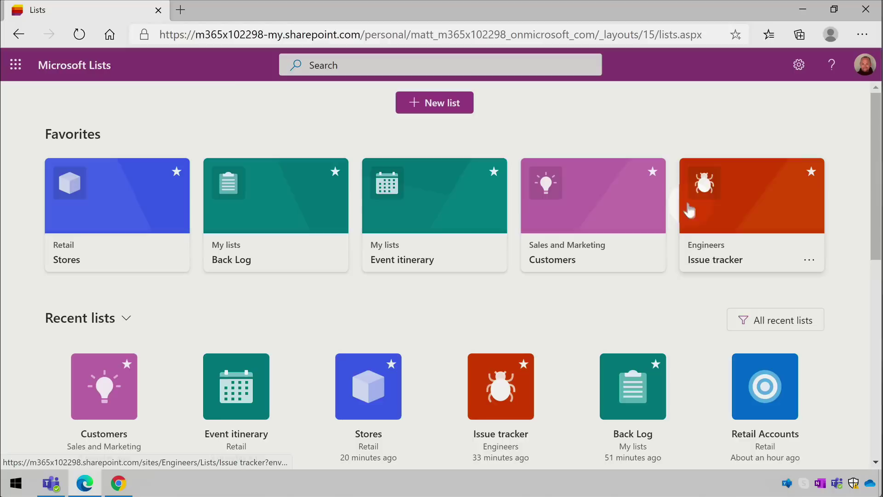
Step: Copy the link of the Engineers team's Issue tracker list from Microsoft Lists in Edge and switch back to Teams
click(754, 203)
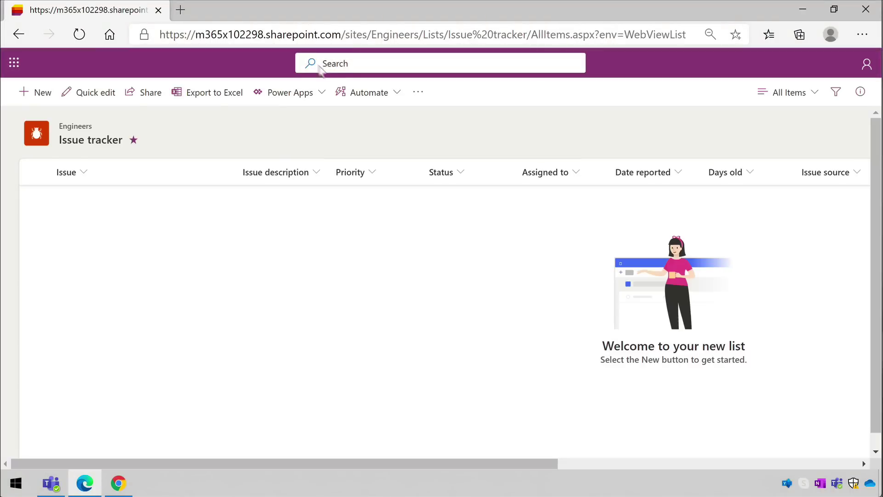
click(309, 41)
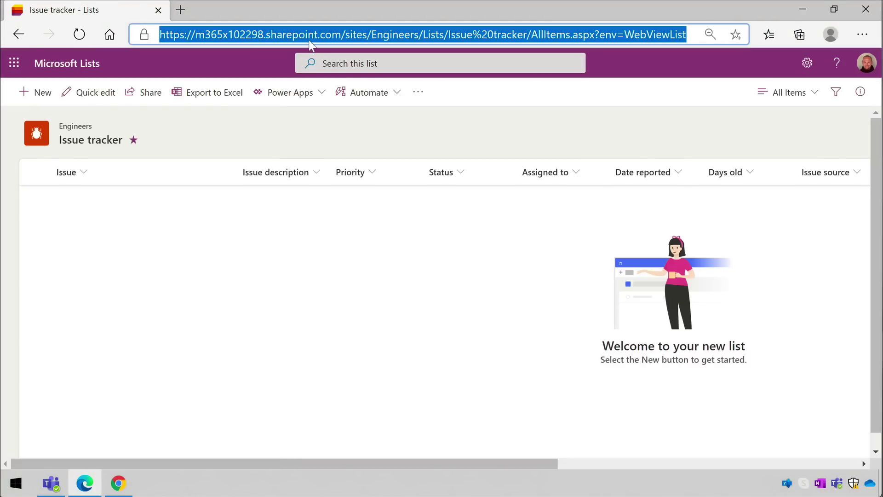
click(53, 482)
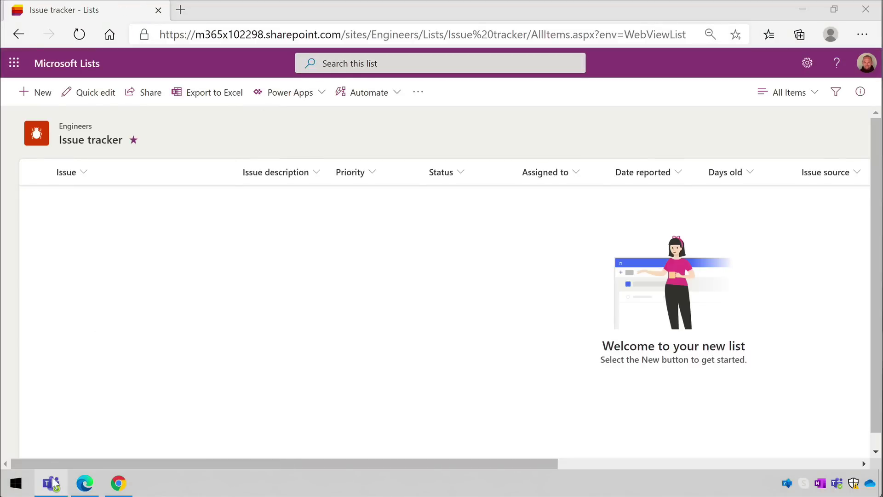
Step: Add a new Lists tab to the Sales channel and link the existing Issue tracker list with the copied SharePoint link
click(547, 45)
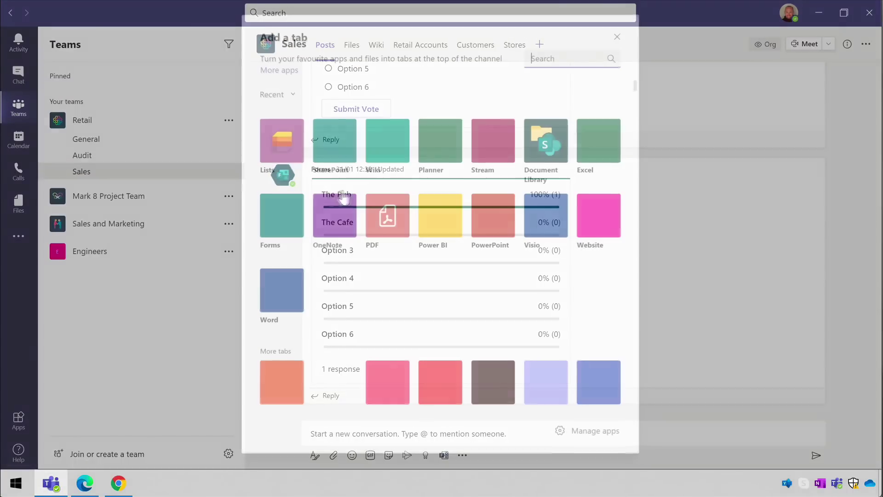
click(281, 157)
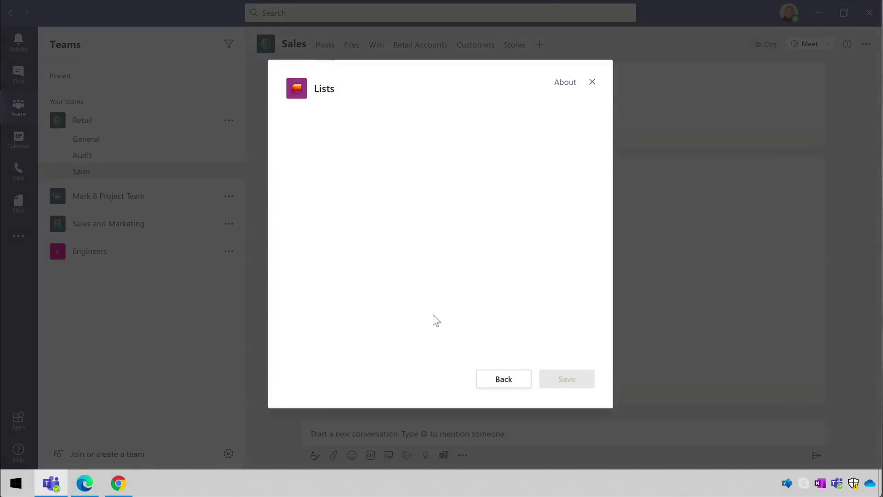
click(570, 381)
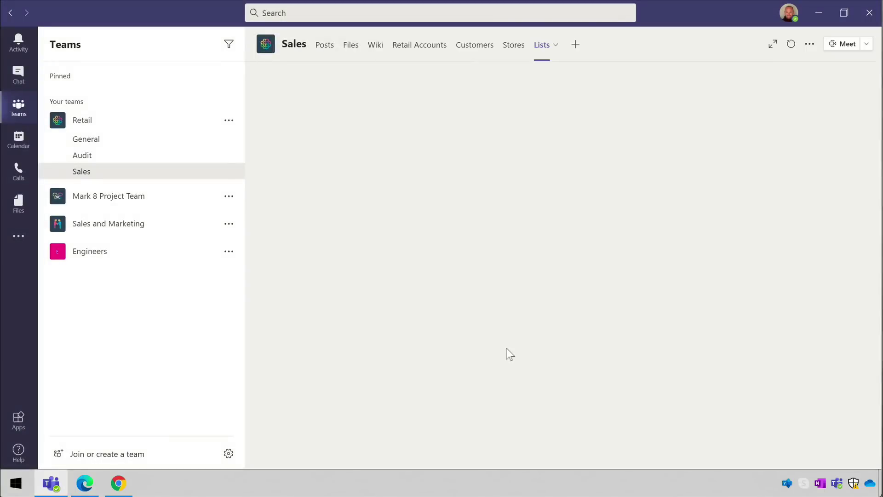
click(503, 360)
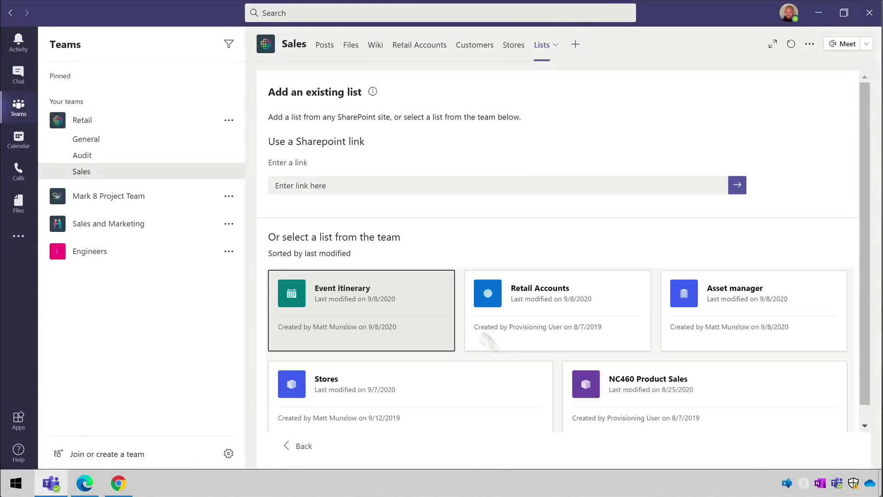
click(354, 180)
key(ctrl+v)
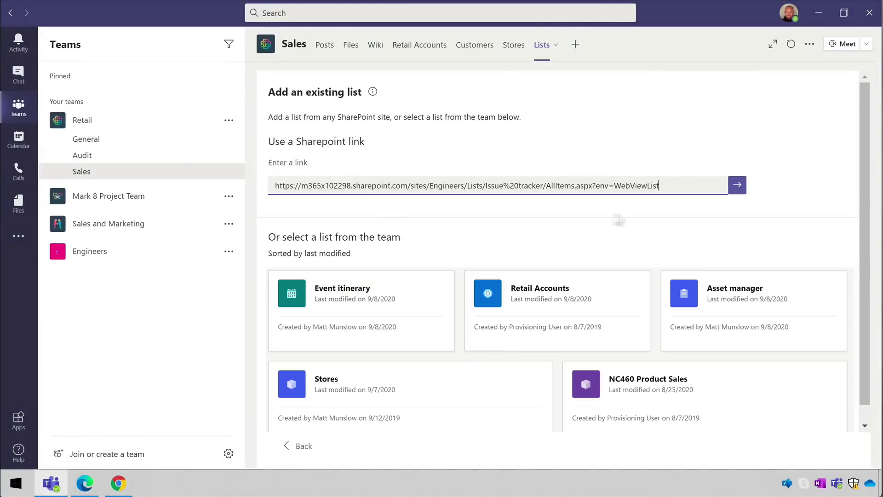
click(736, 185)
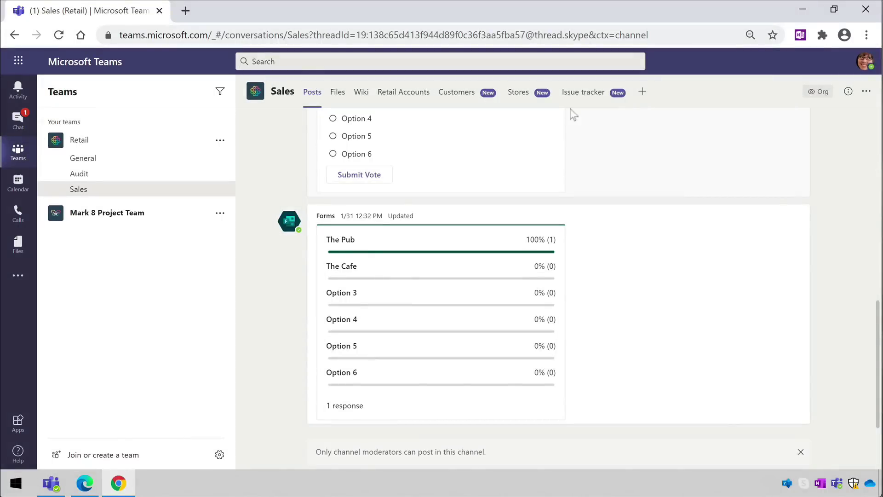
Step: Switch to Teams in Chrome under another member's account and open the Sales channel's Issue tracker tab to check access
click(576, 97)
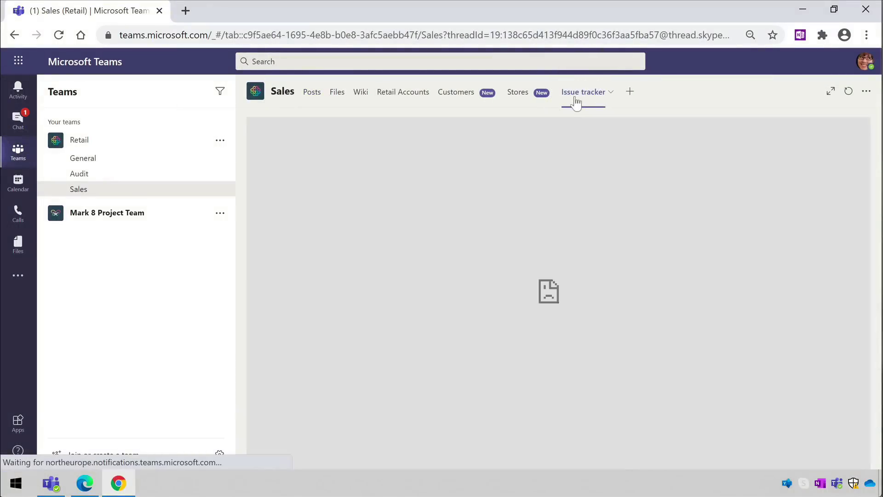